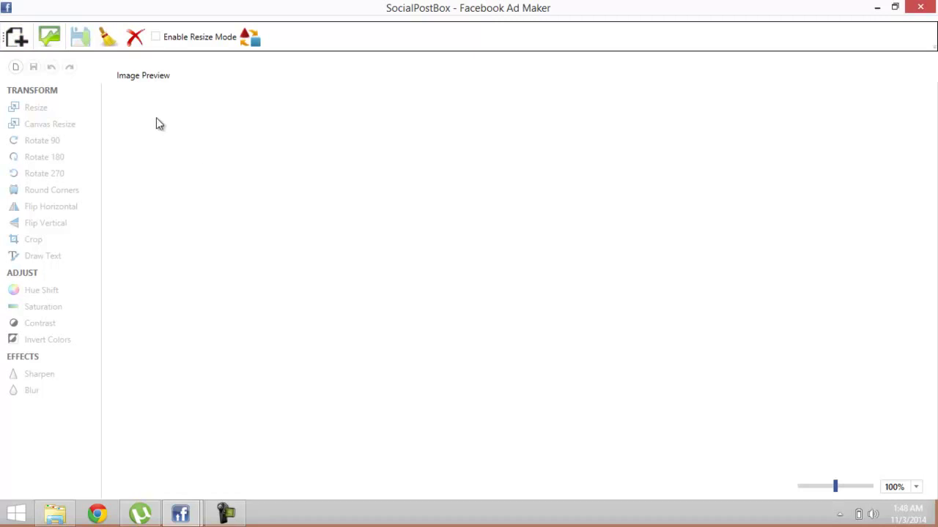
Step: Place the dark black-to-grey background from the Backgrounds library on the blank canvas
click(49, 37)
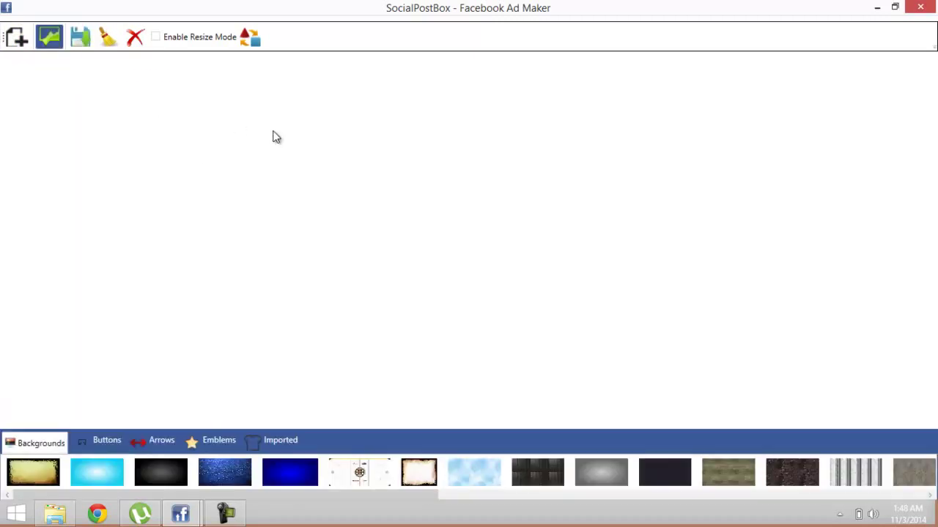
click(167, 483)
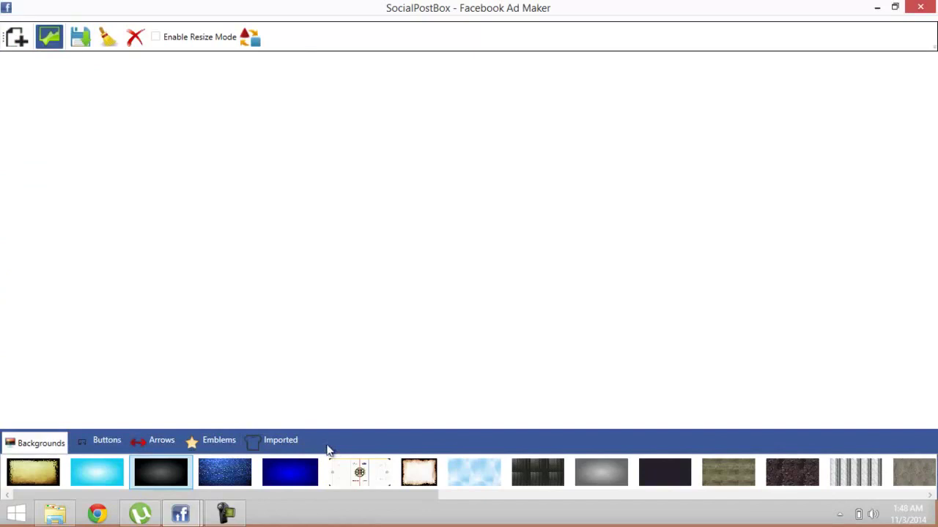
click(161, 470)
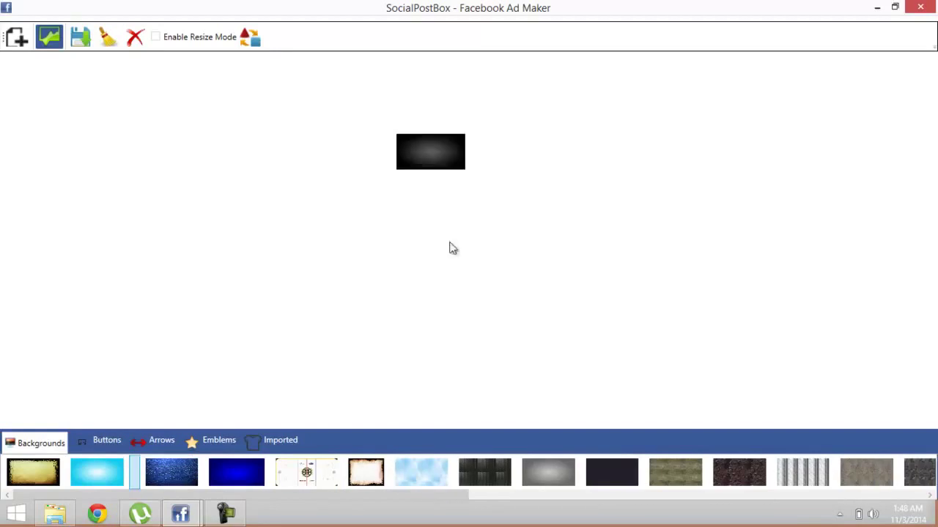
Step: Add the green and red Purchase Now buttons from the Buttons collection to the canvas
click(102, 443)
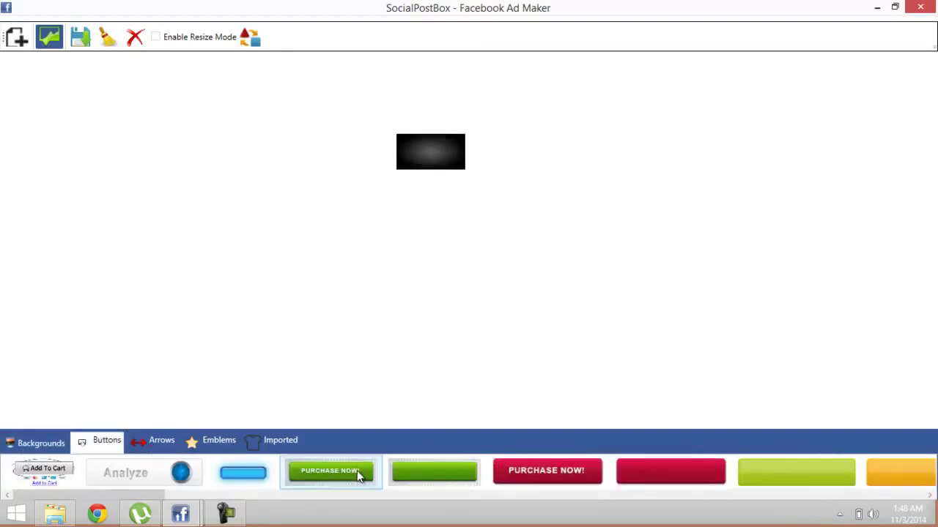
drag(359, 476, 435, 292)
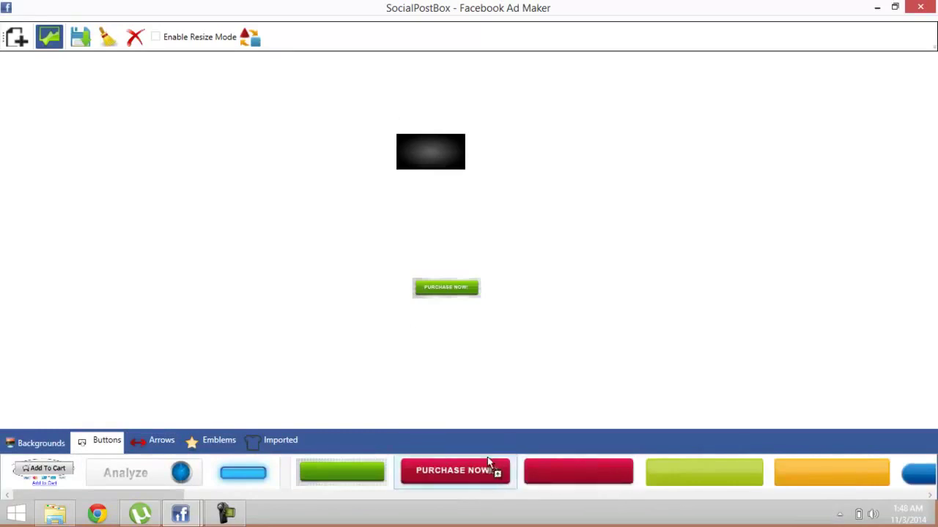
drag(488, 463, 579, 310)
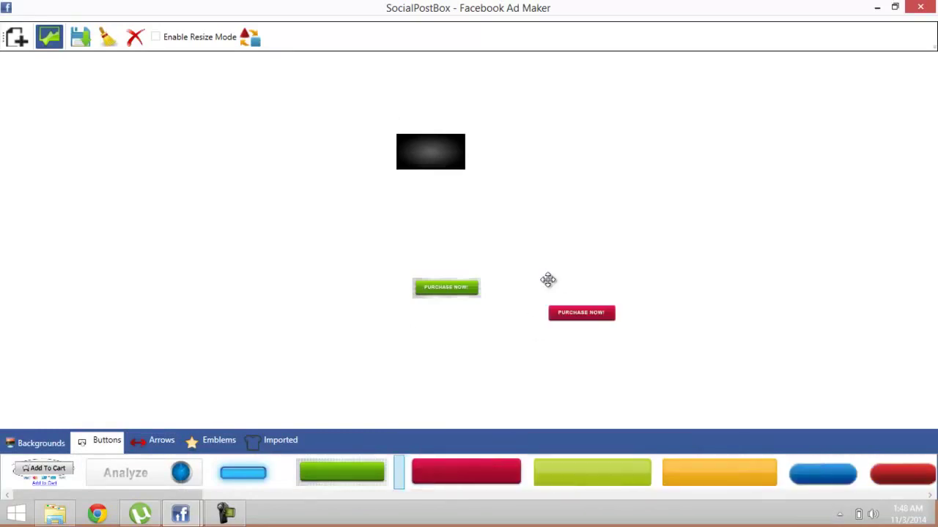
Step: Add the Full Guarantee ribbon emblem and the imported red and white hoodies to the canvas
click(214, 442)
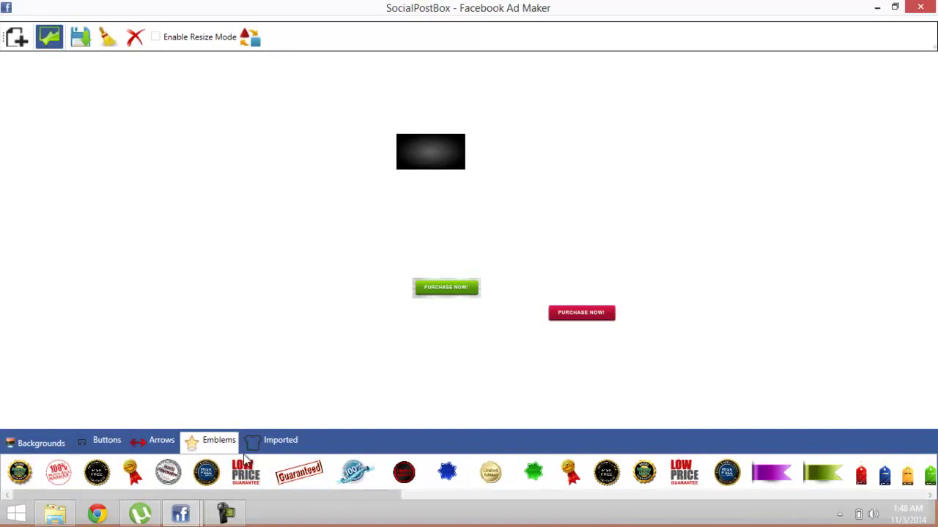
drag(131, 472, 414, 233)
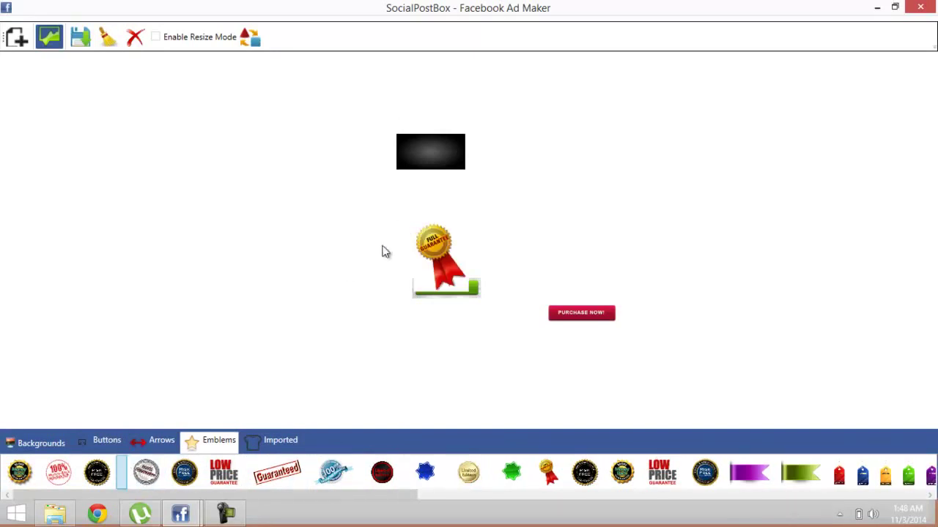
click(266, 441)
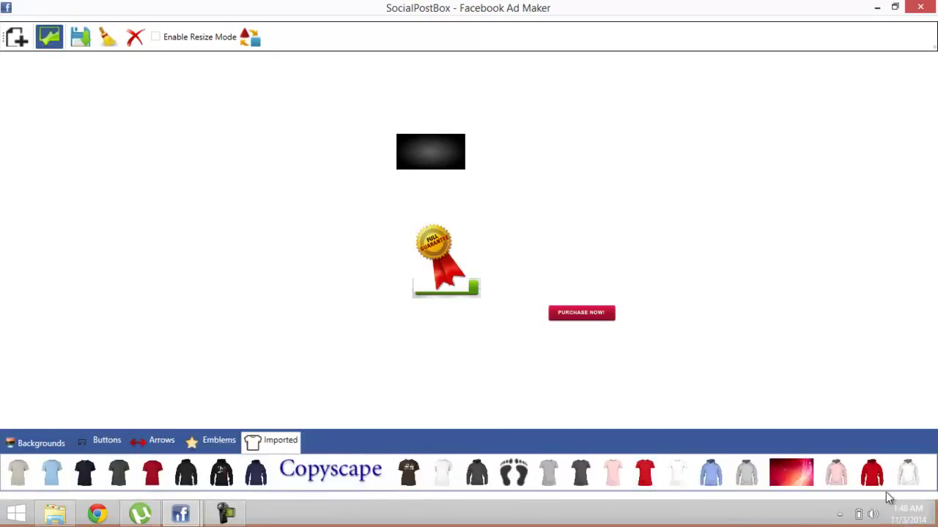
drag(883, 484, 669, 265)
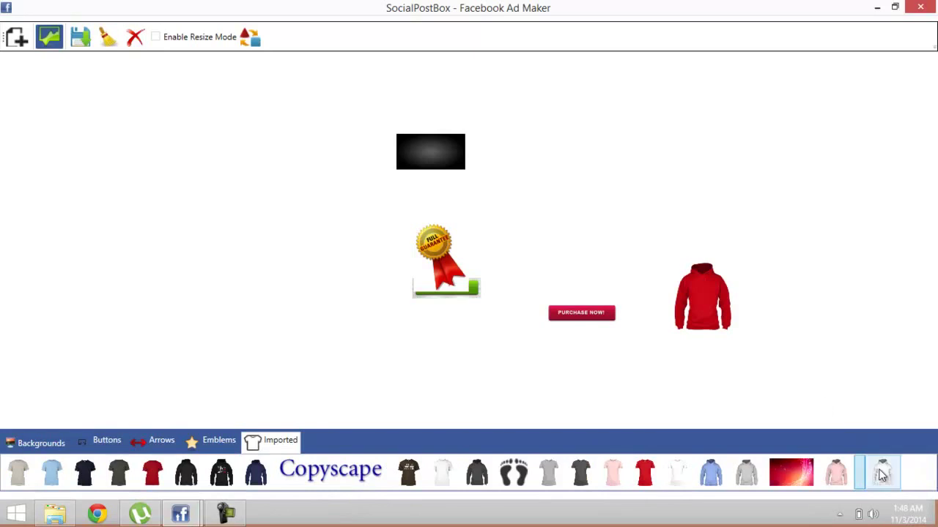
drag(876, 473, 717, 244)
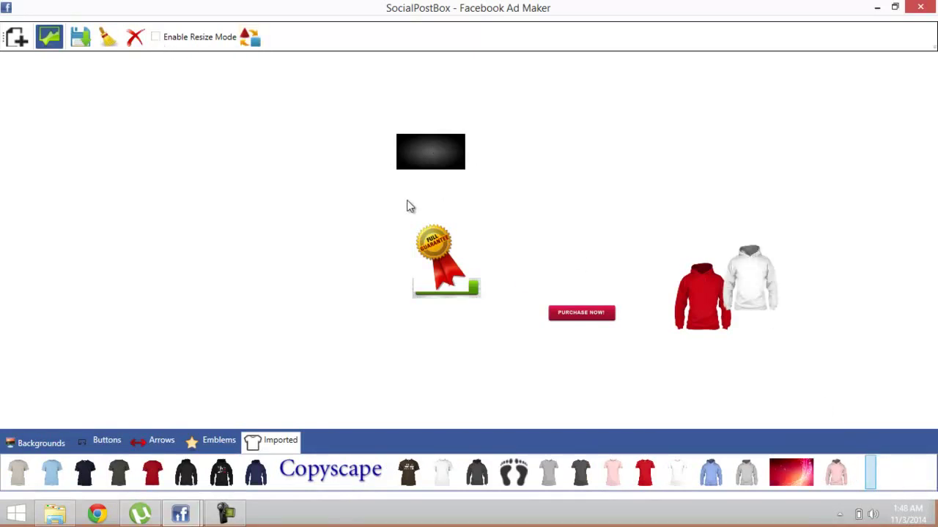
Step: Enable resize mode, enlarge the black background, and enlarge and position the white hoodie on its right
click(156, 37)
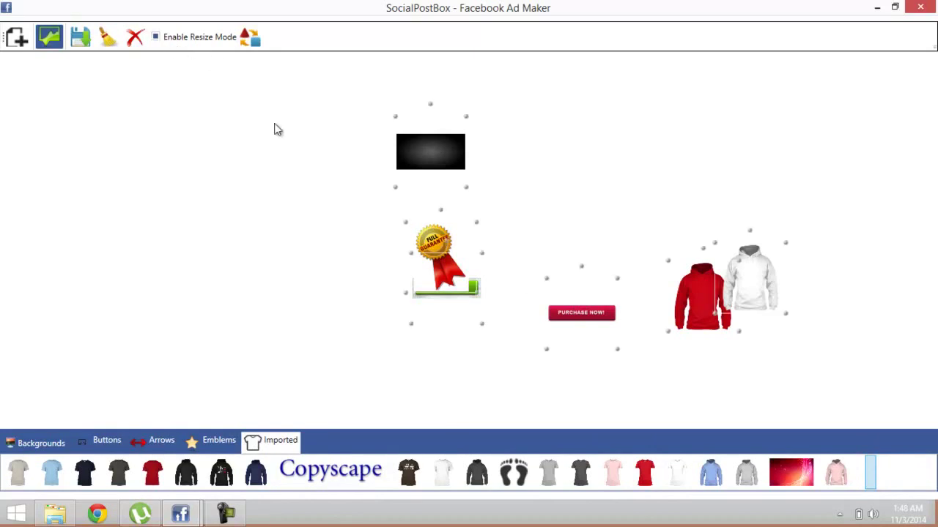
drag(465, 187, 414, 239)
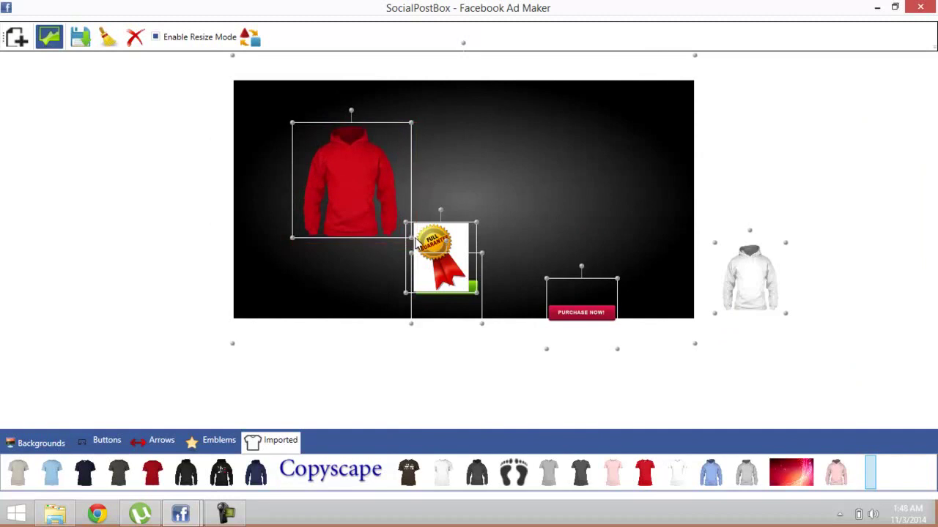
drag(748, 290, 530, 188)
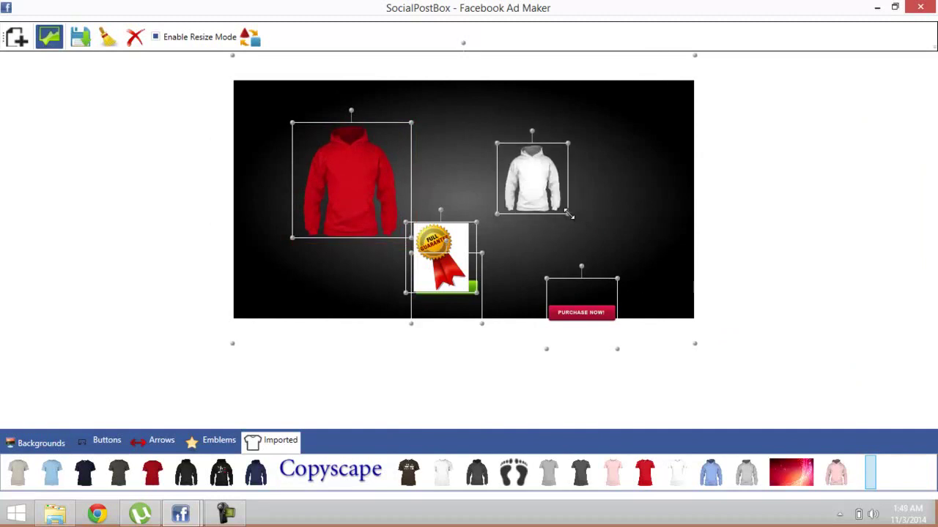
drag(568, 213, 655, 272)
drag(604, 239, 572, 214)
Step: Place the red button under the white hoodie, the green button under the red hoodie, and the ribbon top centre
drag(586, 316, 551, 262)
drag(455, 240, 474, 76)
drag(459, 289, 359, 254)
mouse_move(382, 288)
mouse_down()
mouse_move(415, 303)
mouse_move(389, 296)
mouse_up()
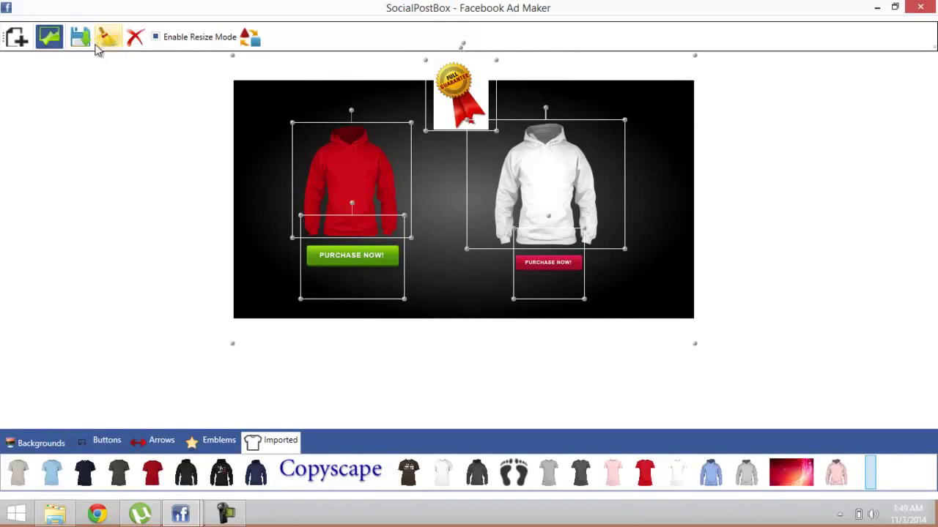
Step: Open the composed ad in the image editor and try the Canvas Resize and Rotate 90 options
click(50, 40)
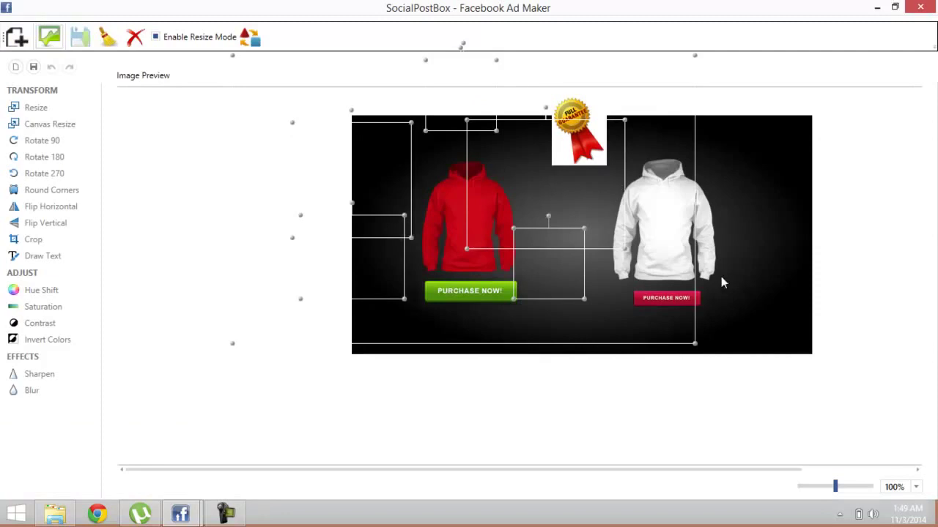
click(42, 112)
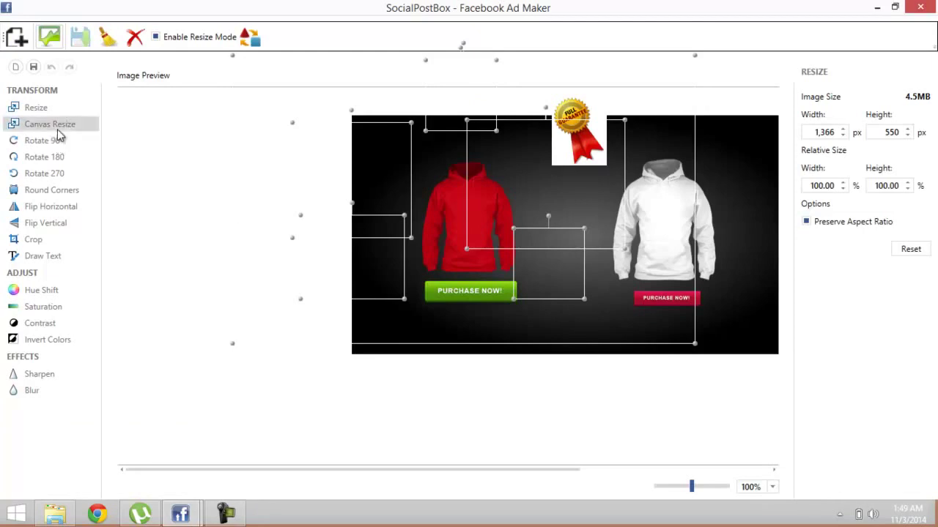
click(39, 143)
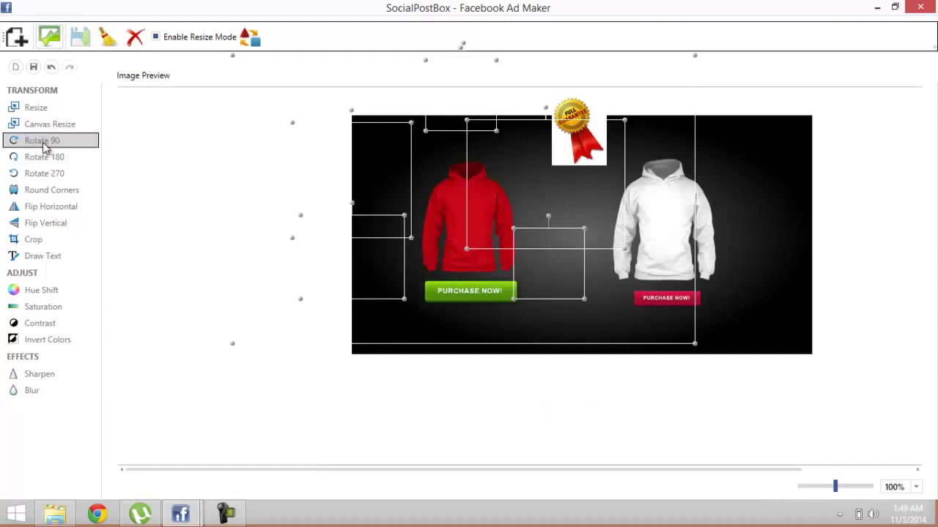
Step: Draw a crop frame tightly around the hoodies and buttons at the black banner's edges
click(33, 241)
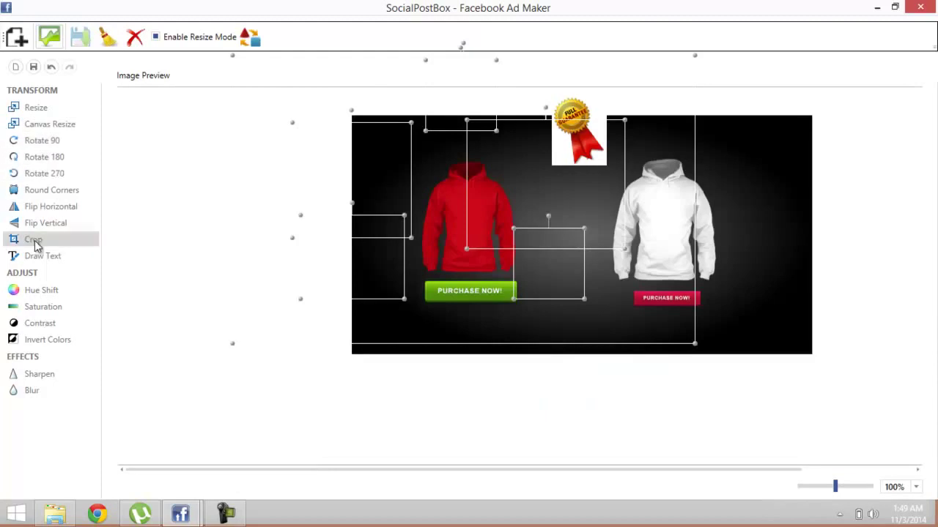
drag(258, 469, 309, 466)
drag(147, 291, 285, 274)
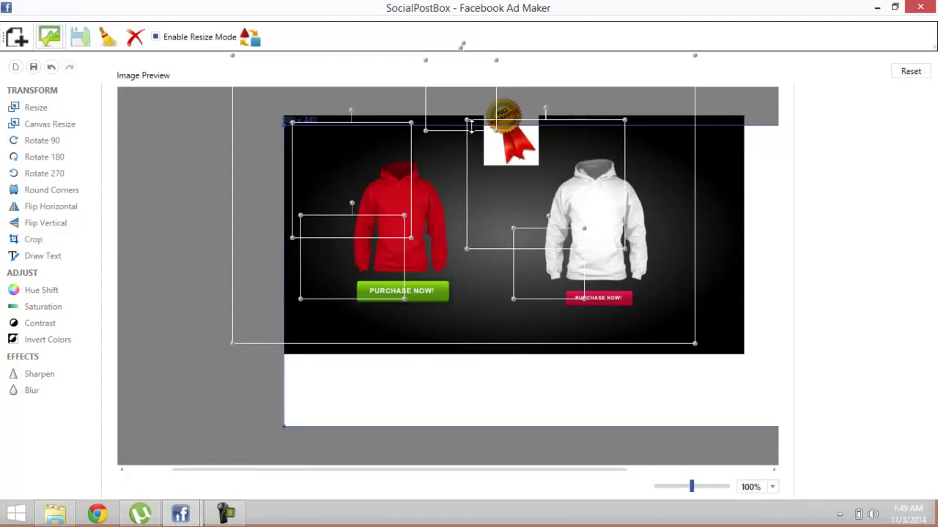
drag(472, 126, 474, 167)
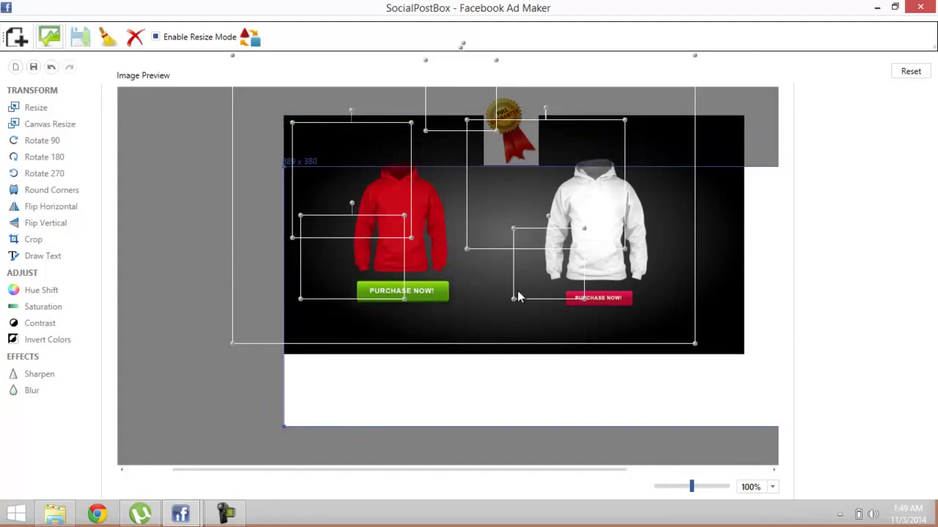
drag(531, 426, 527, 354)
drag(501, 463, 603, 462)
drag(730, 255, 573, 268)
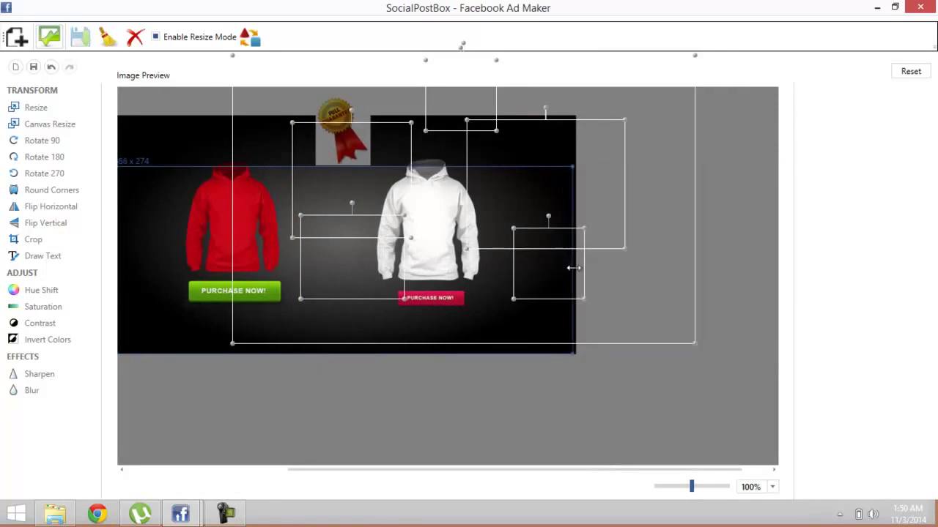
Step: Apply the crop, then flip the image vertically and back upright
click(628, 282)
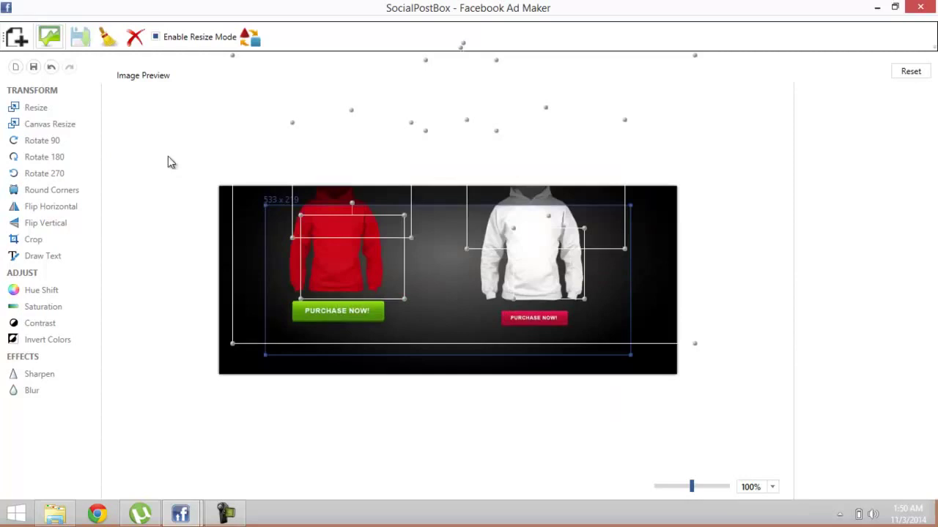
click(51, 223)
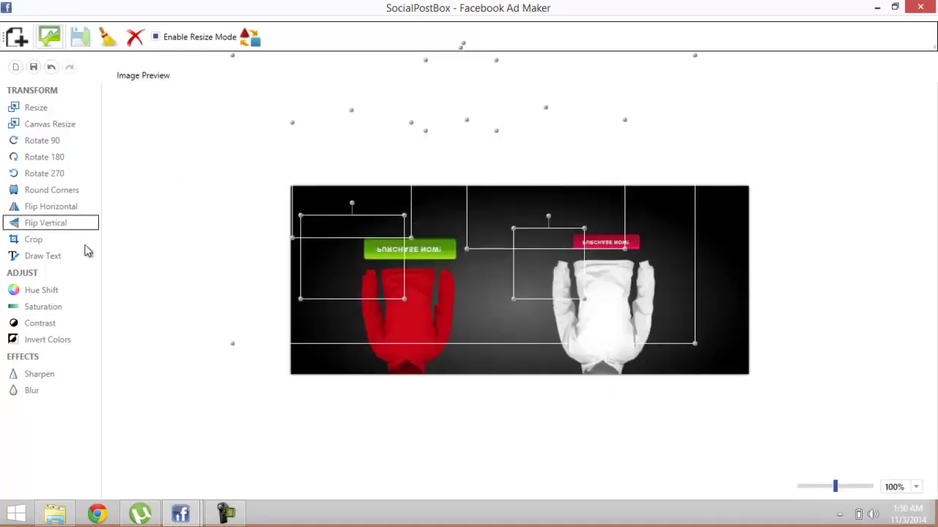
click(58, 222)
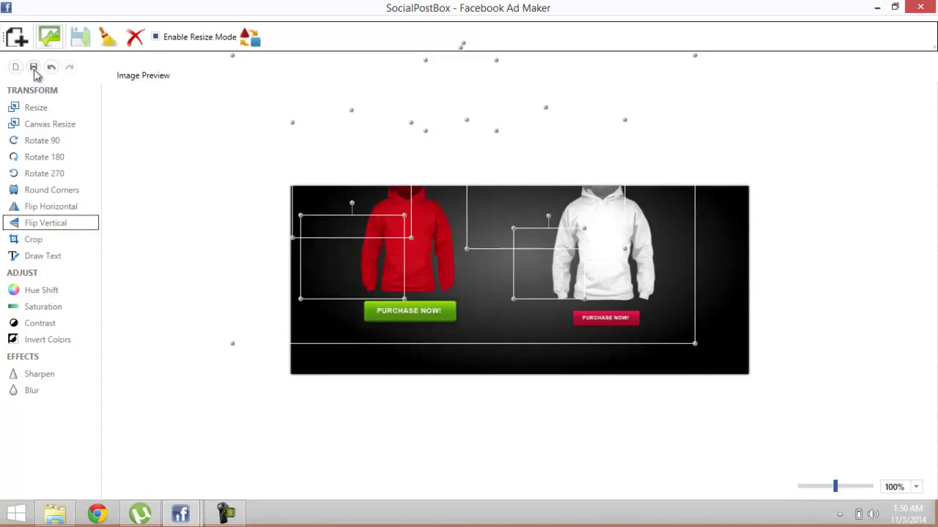
Step: Save the banner as test.png, overwriting the existing file, then close the Ad Maker and show the desktop
key(ctrl+s)
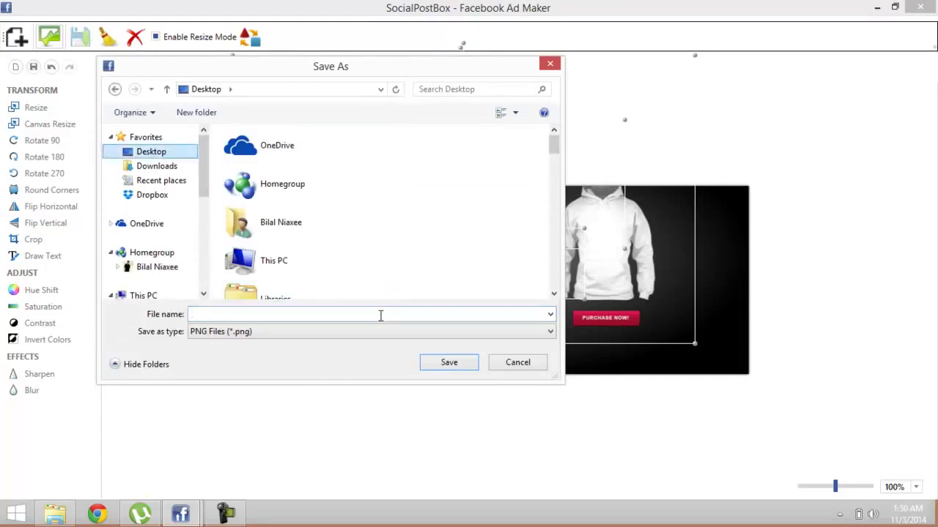
text(te)
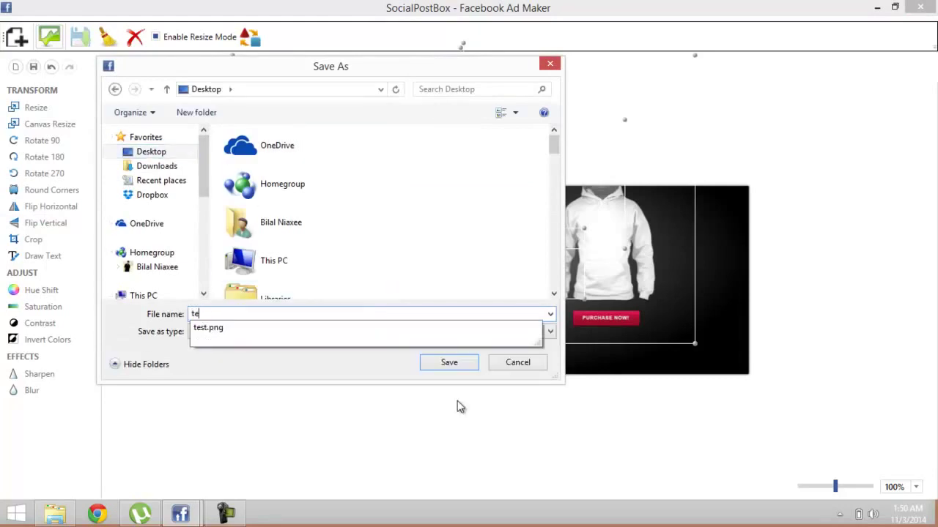
text(st)
click(484, 329)
click(452, 362)
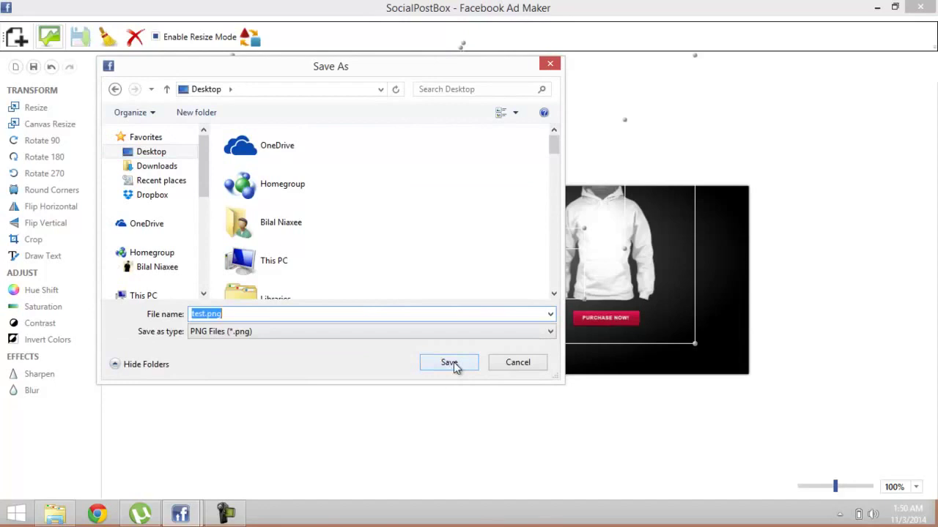
click(516, 315)
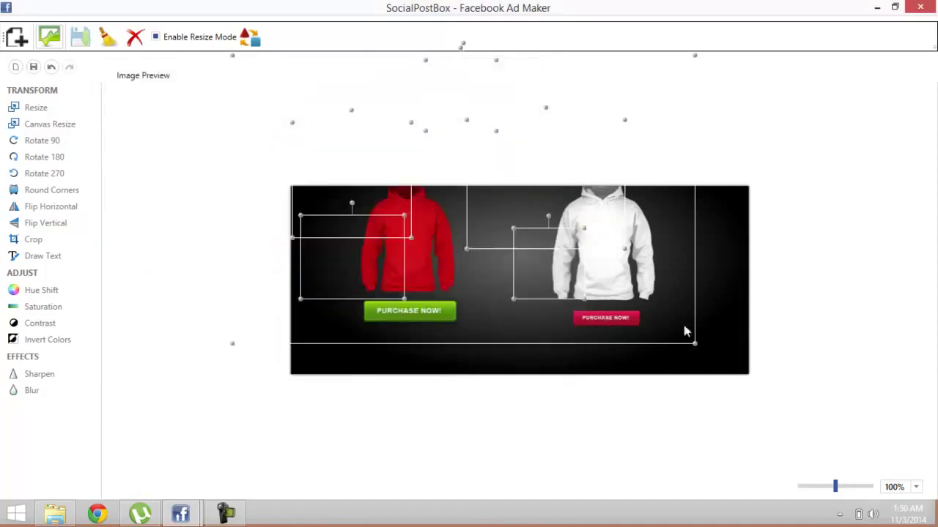
key(alt+F4)
key(super+d)
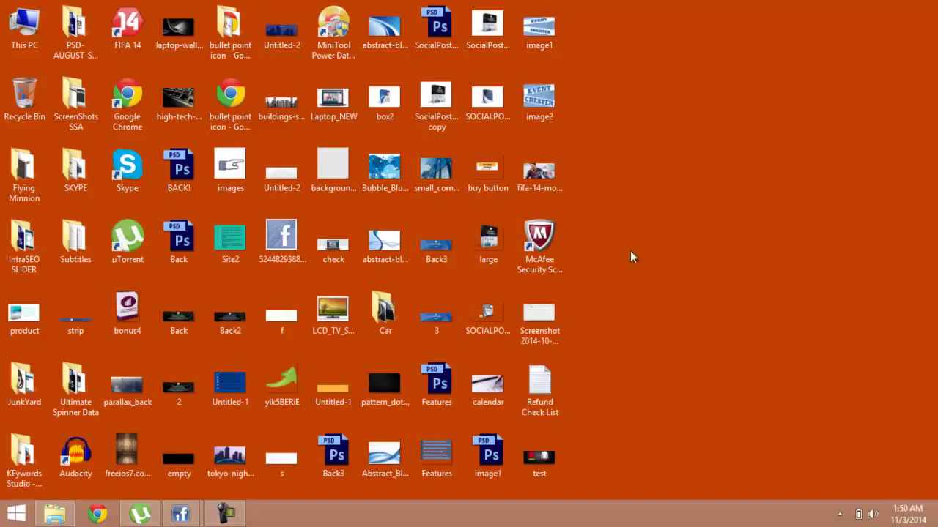
Step: Open the saved test image from the desktop in Windows Photo Viewer
double_click(542, 456)
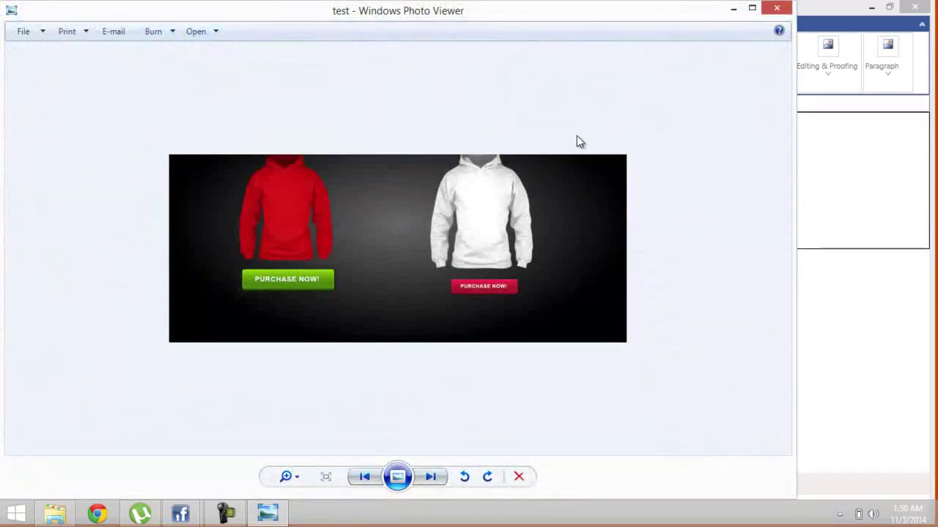
Step: Close Photo Viewer, then restore the Facebook Ad Maker from the taskbar and close it
click(790, 9)
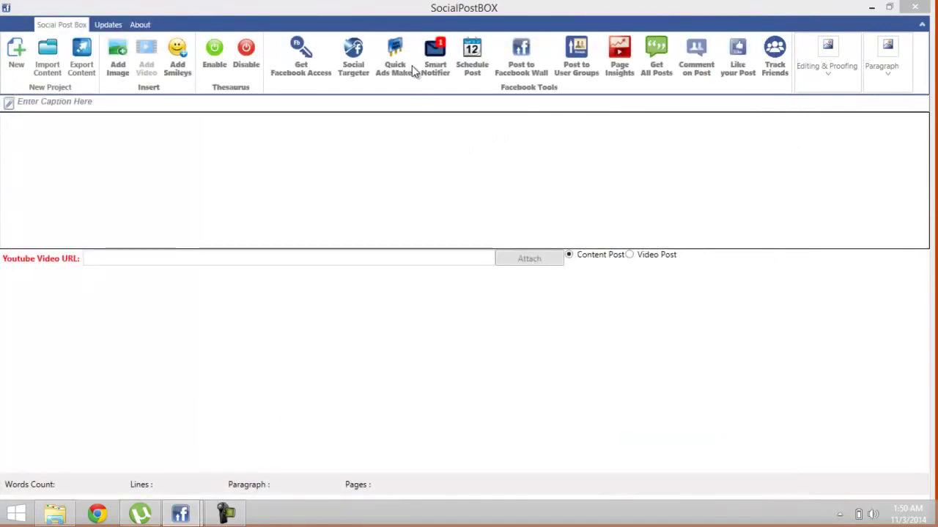
mouse_move(180, 515)
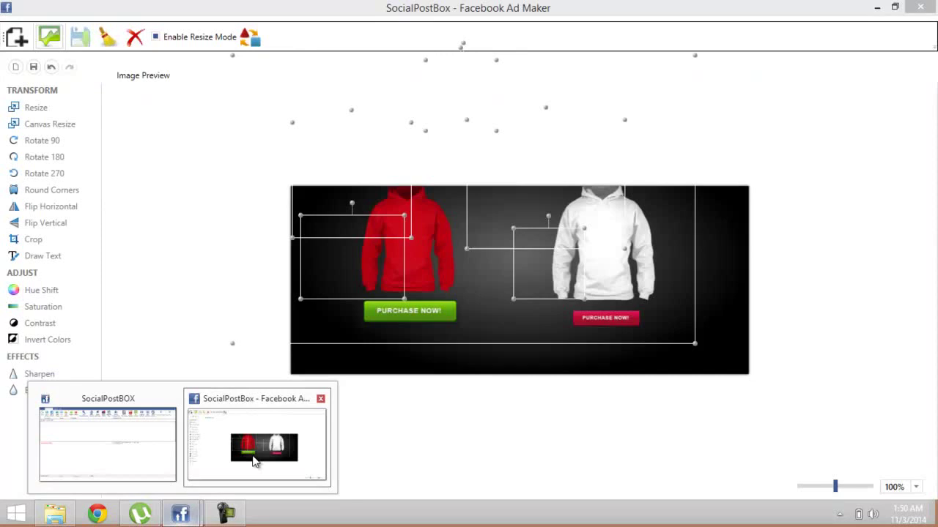
click(256, 451)
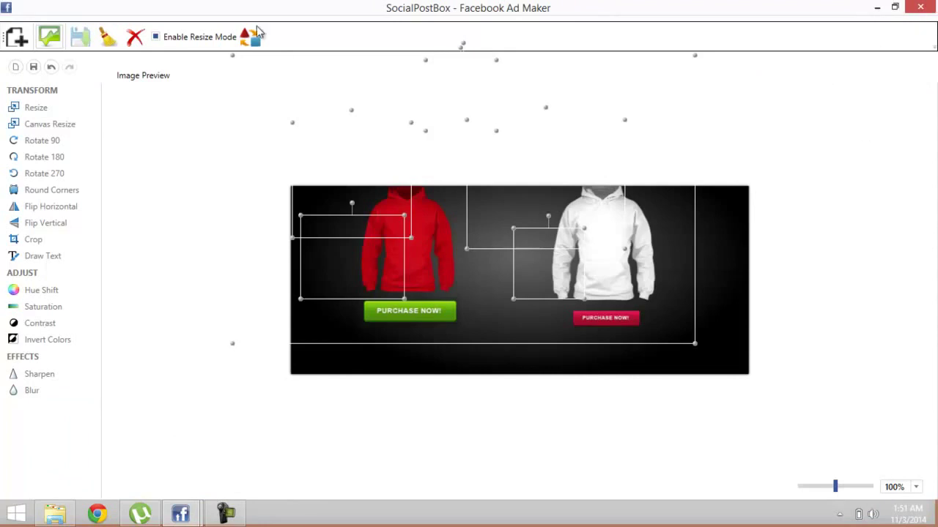
click(921, 8)
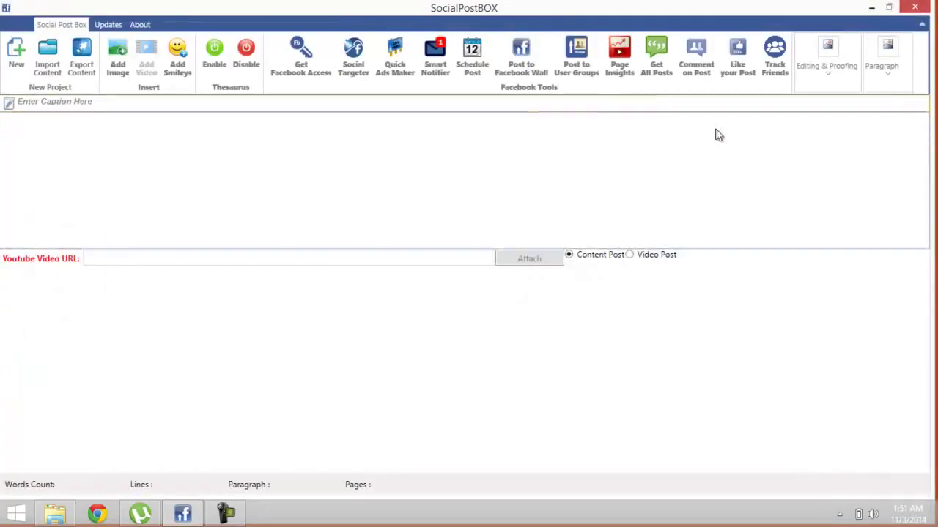
Step: Open the Schedule Post window and reposition it on screen
click(472, 56)
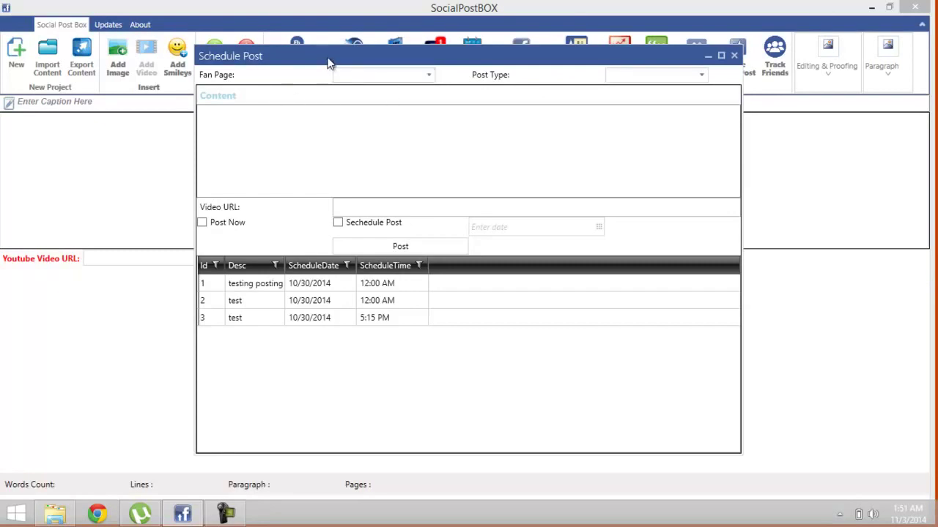
drag(329, 60, 353, 39)
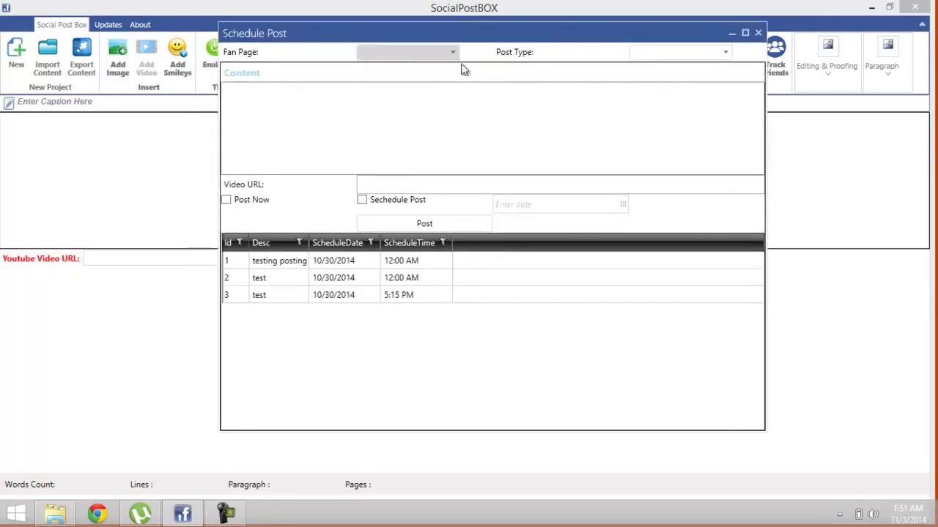
drag(438, 41, 439, 50)
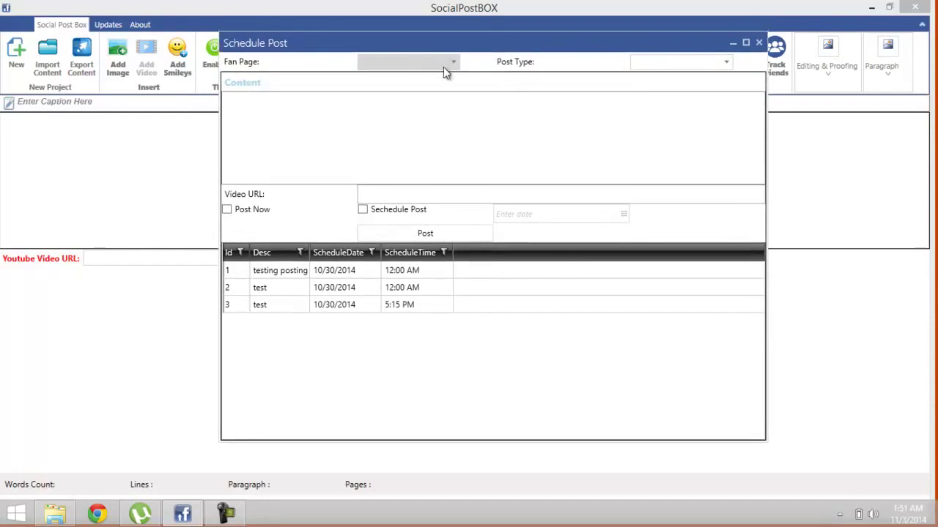
Step: Choose the Ultimate Spinner Pro fan page and the Content post type
click(414, 64)
click(435, 83)
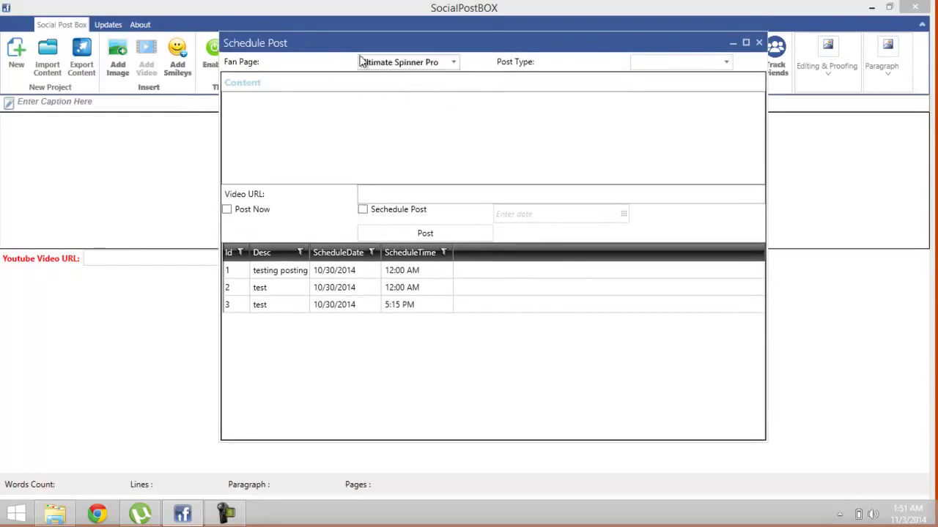
click(687, 61)
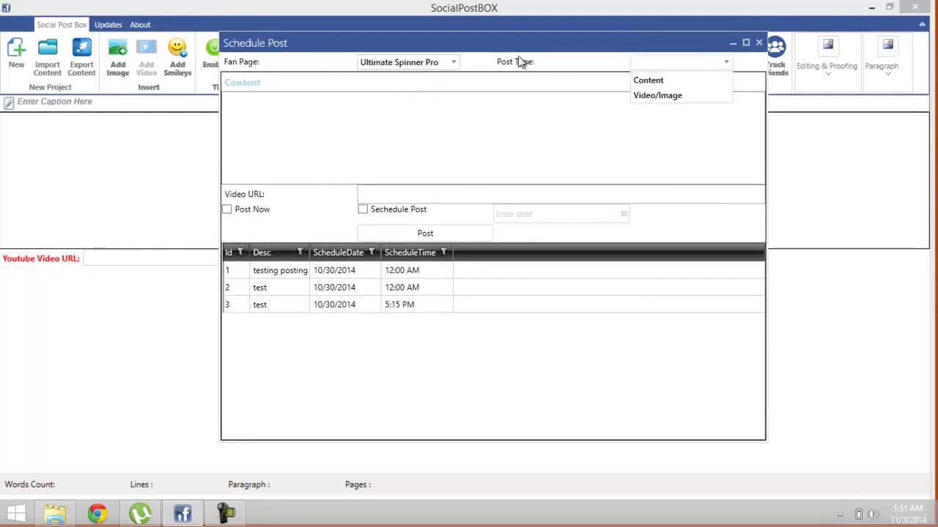
click(659, 83)
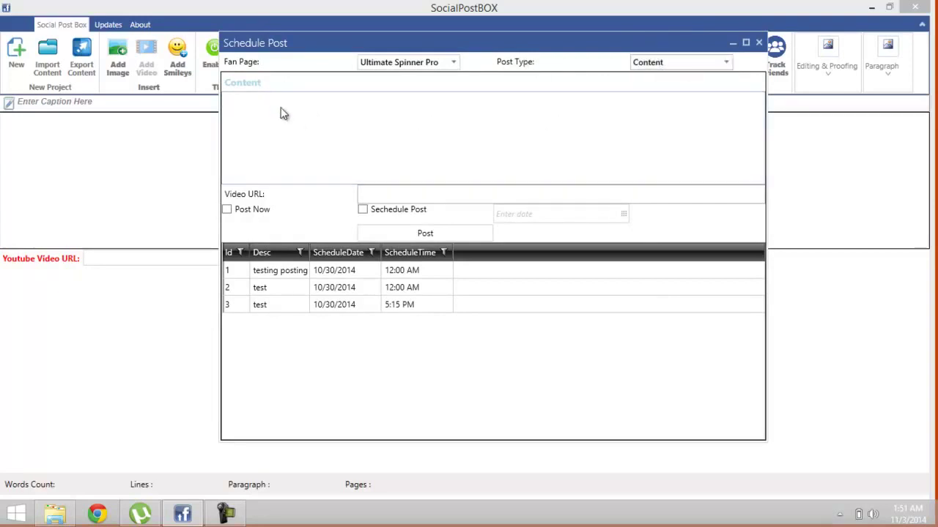
Step: Enter a self-introduction ending 'this is a demo for scheduling posts' and tick Post Now
text(Hello )
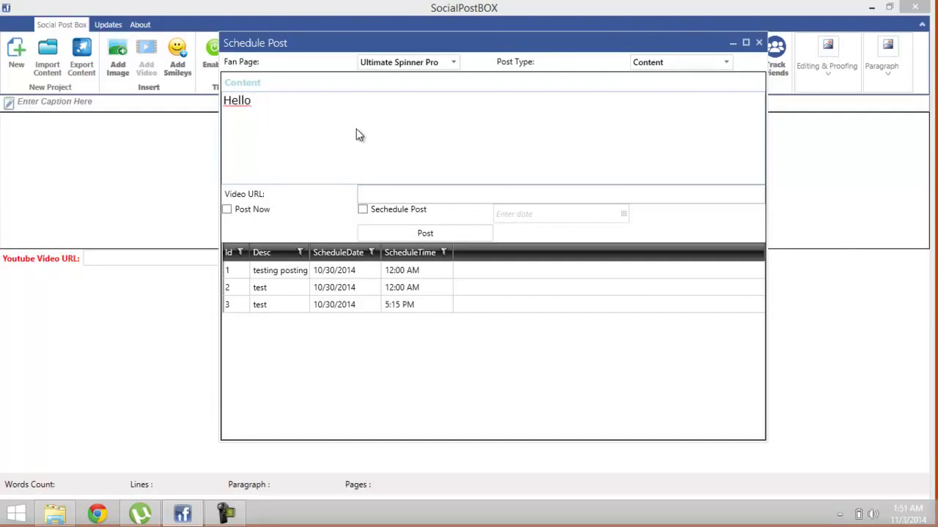
text(i am bilal Niazi)
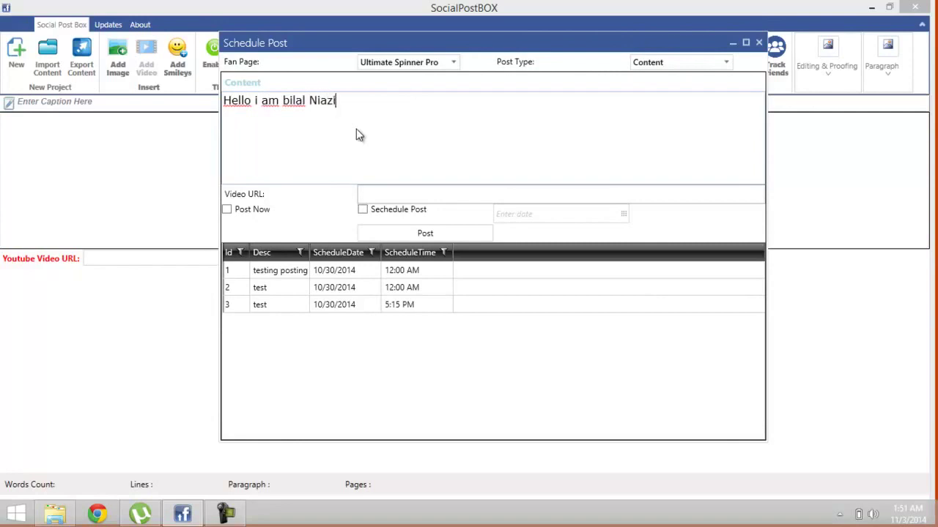
text( and this i)
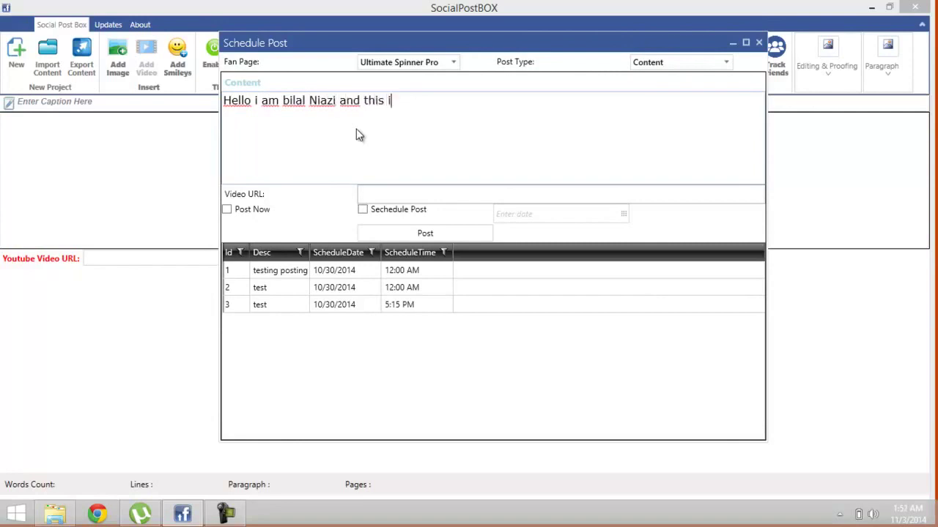
text(s a demo )
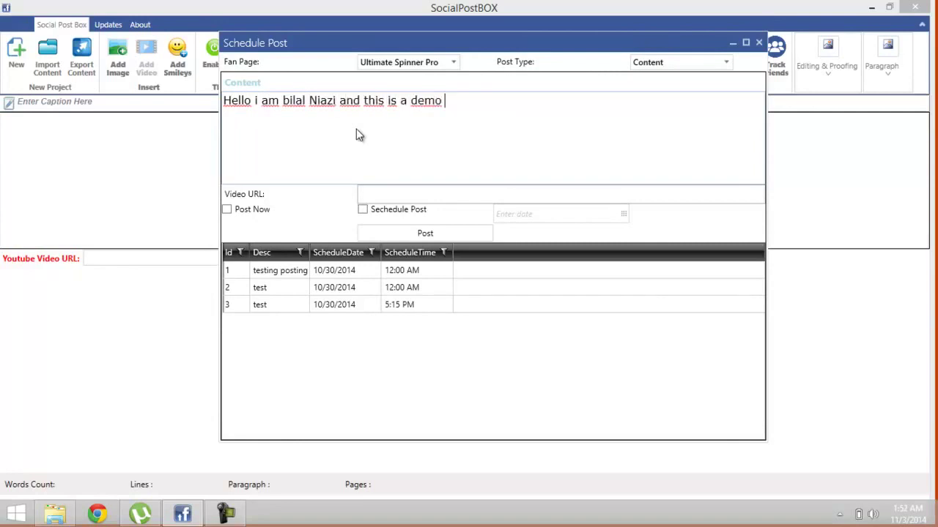
text(for schedu)
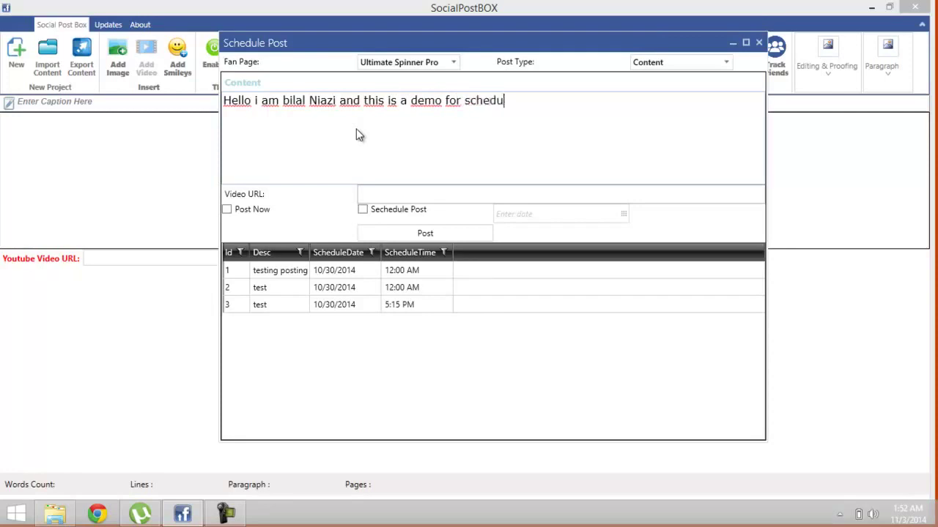
text(ling posts)
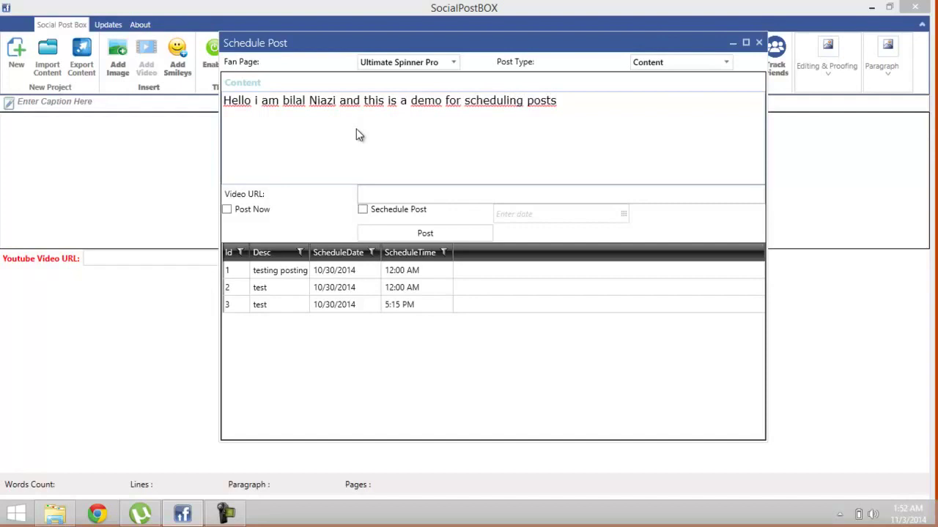
key(Return)
click(389, 197)
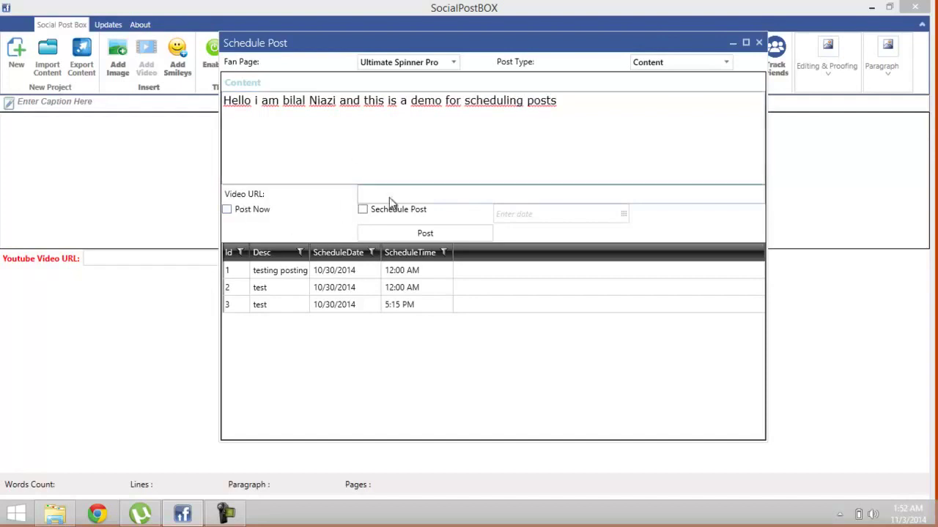
click(475, 194)
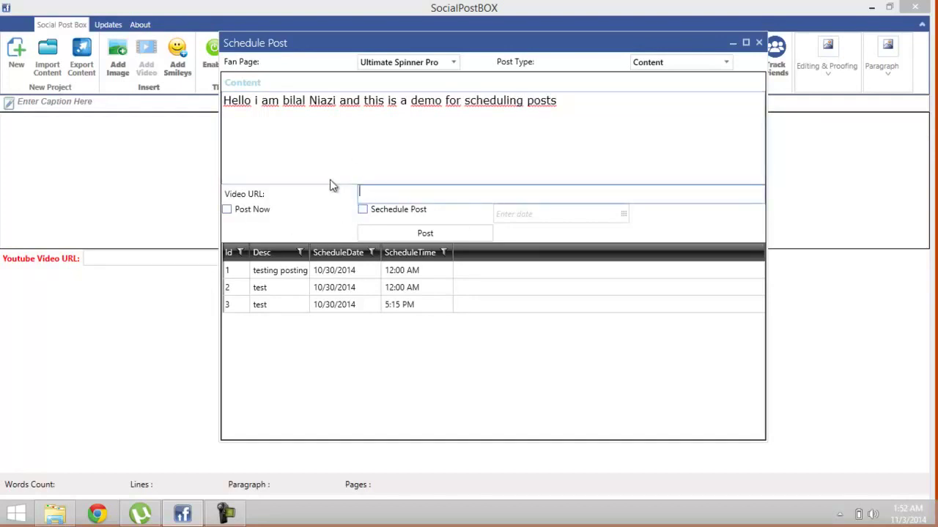
click(242, 212)
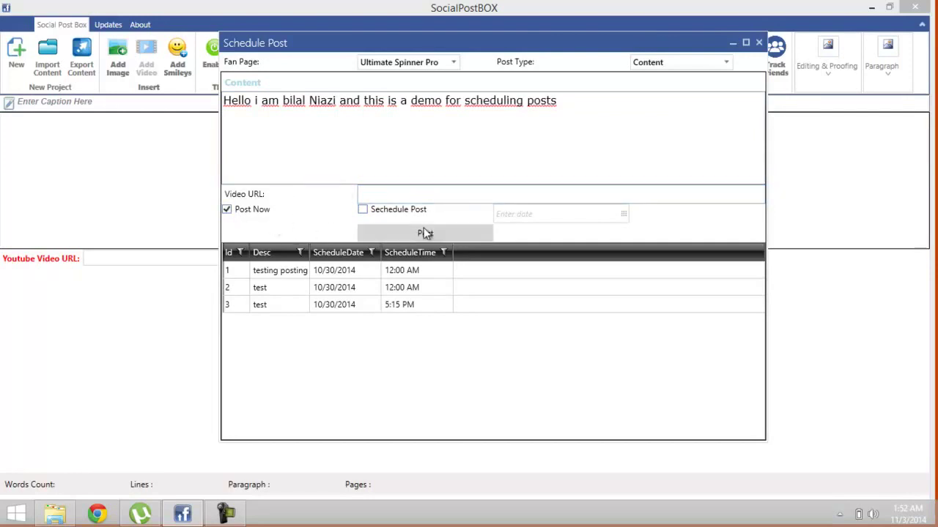
Step: Switch the post from immediate to scheduled, set 11/4/2014 at 1:00 AM, and submit it
click(246, 211)
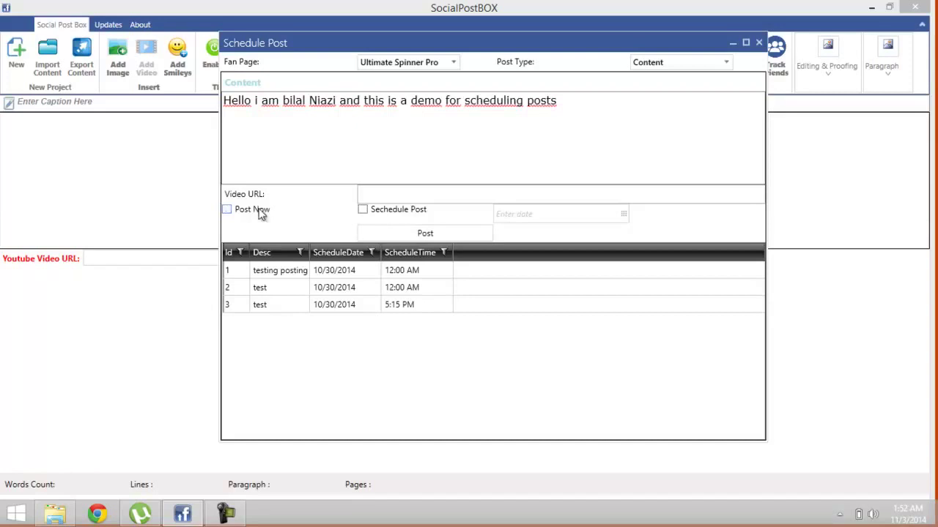
click(382, 213)
click(546, 214)
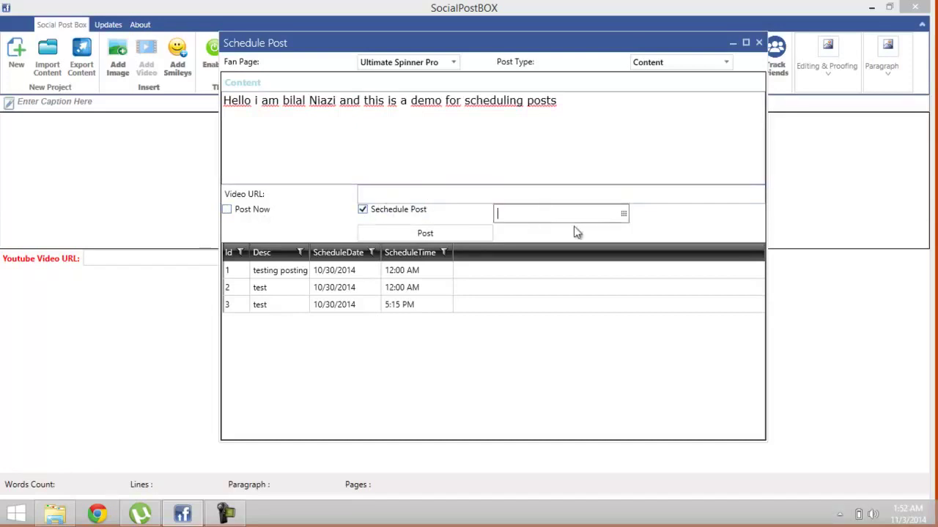
click(623, 214)
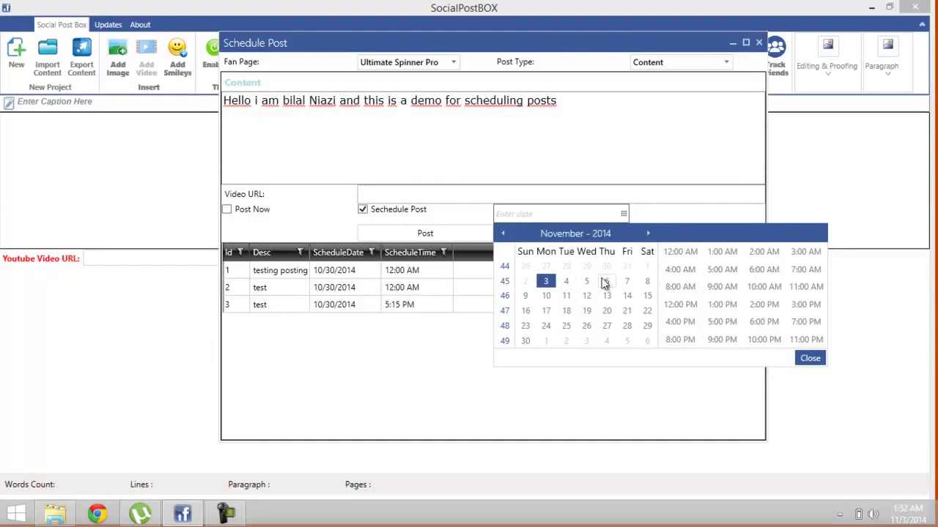
click(546, 282)
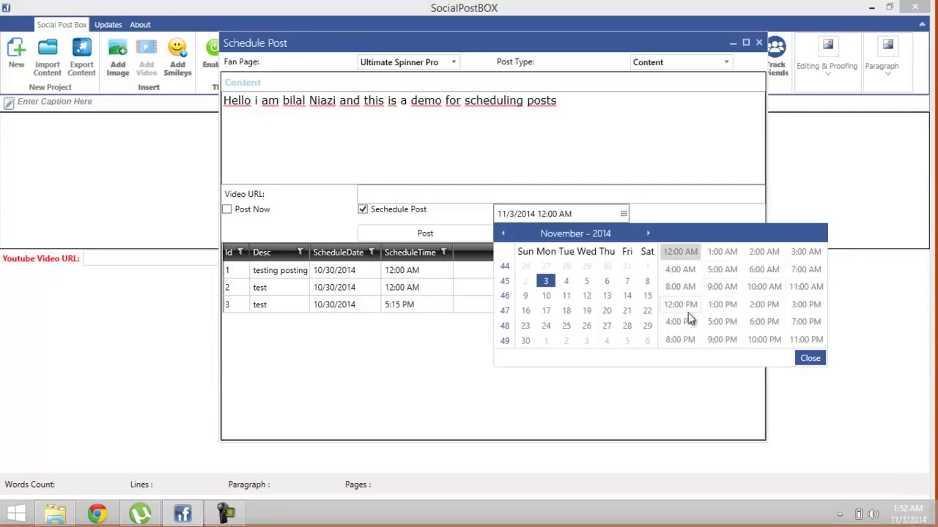
click(735, 253)
click(808, 358)
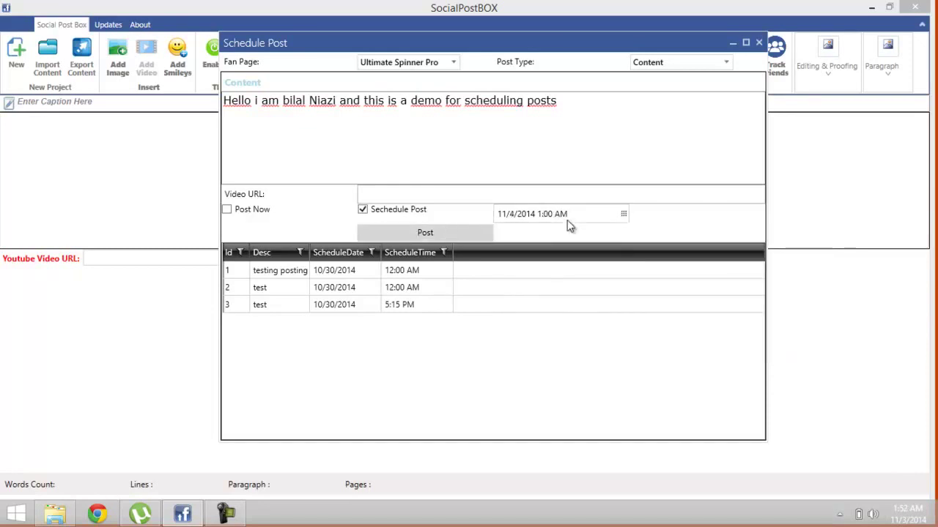
key(Return)
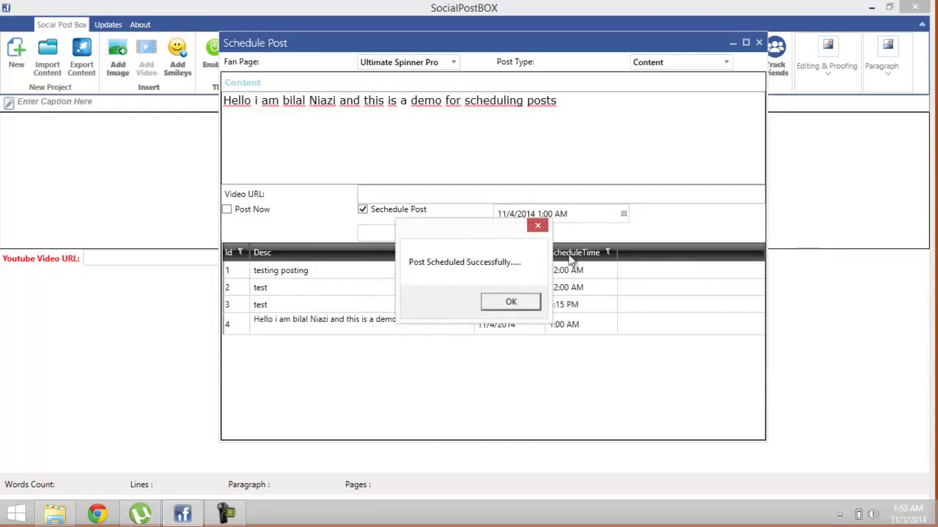
Step: Dismiss the 'Post Scheduled Successfully' message and move the Schedule Post window down
click(522, 304)
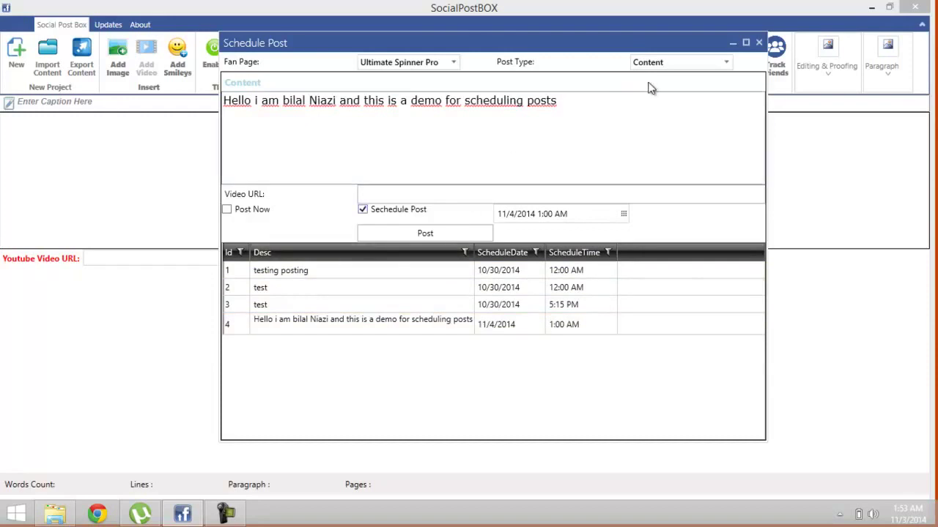
drag(623, 48, 623, 74)
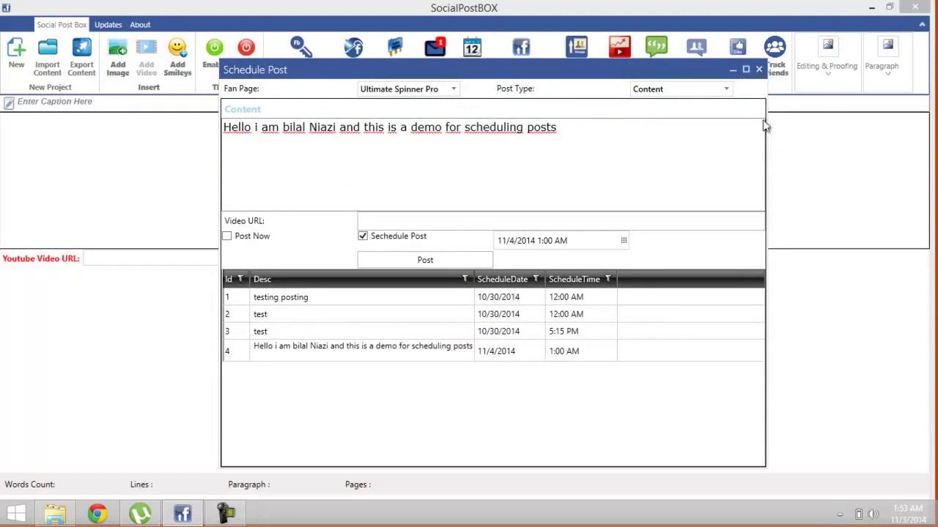
click(760, 71)
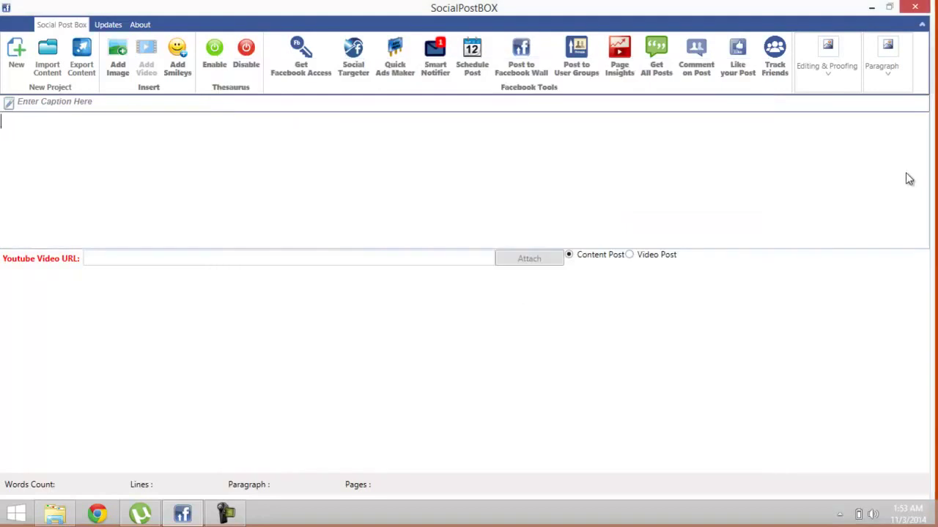